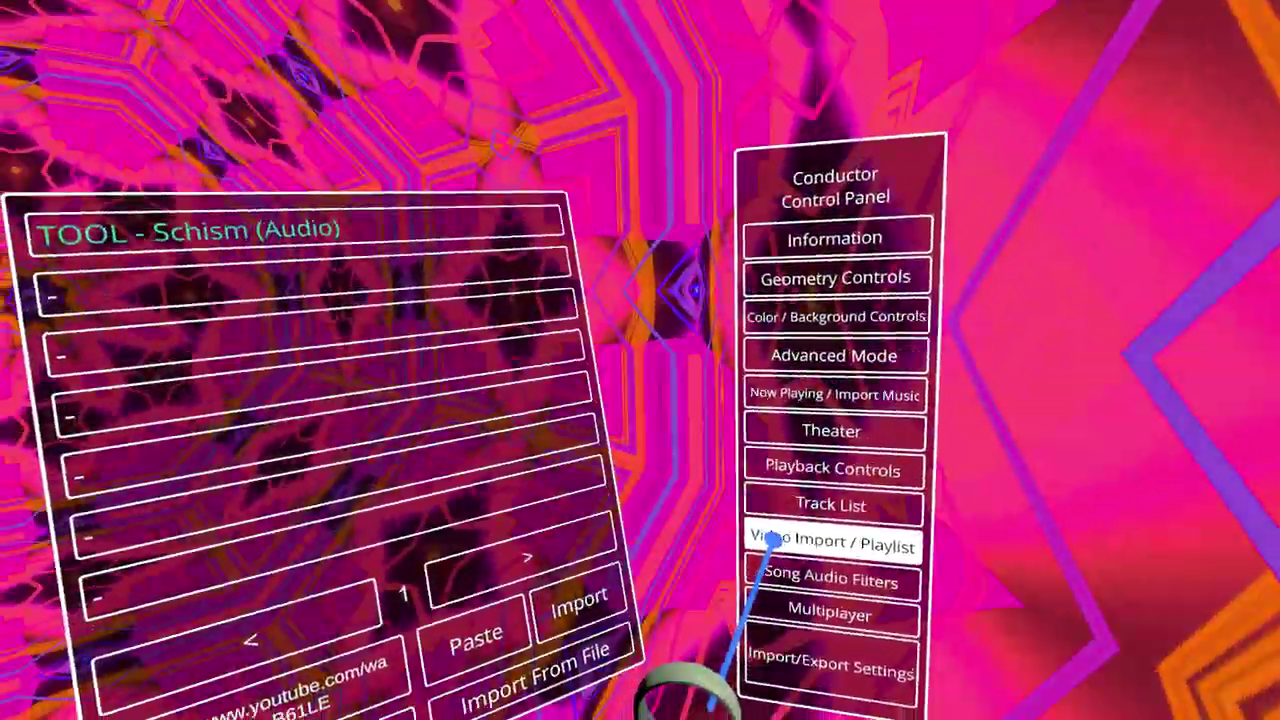
# - Dismiss the Schism import panel, rewind the video slider to 0:00, and play it
pyautogui.click(780, 528)
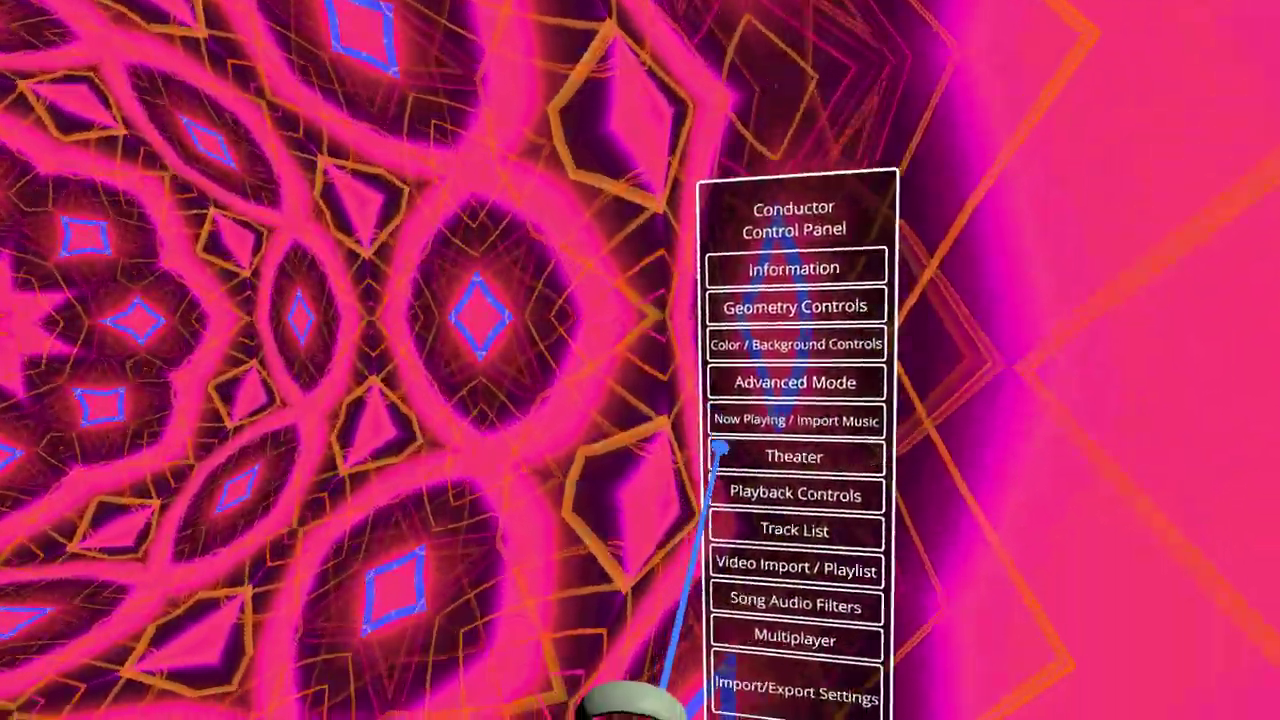
pyautogui.click(752, 482)
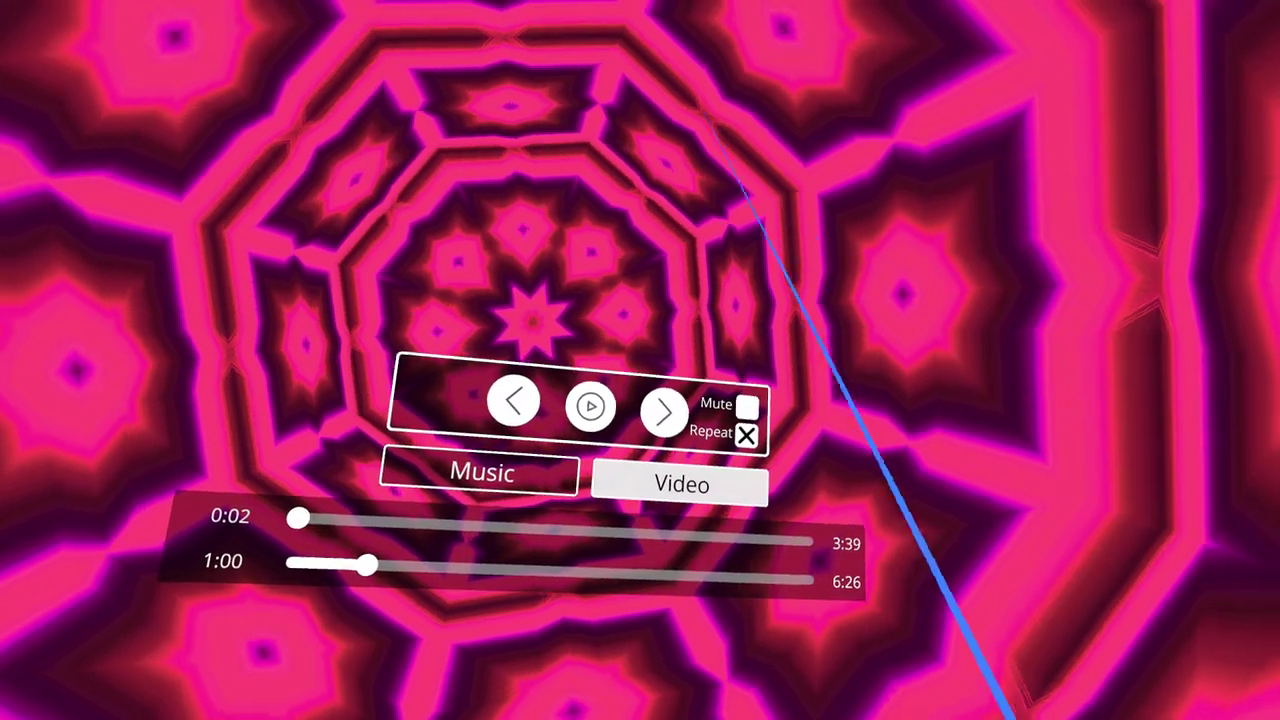
pyautogui.moveTo(543, 471); pyautogui.dragTo(428, 448)
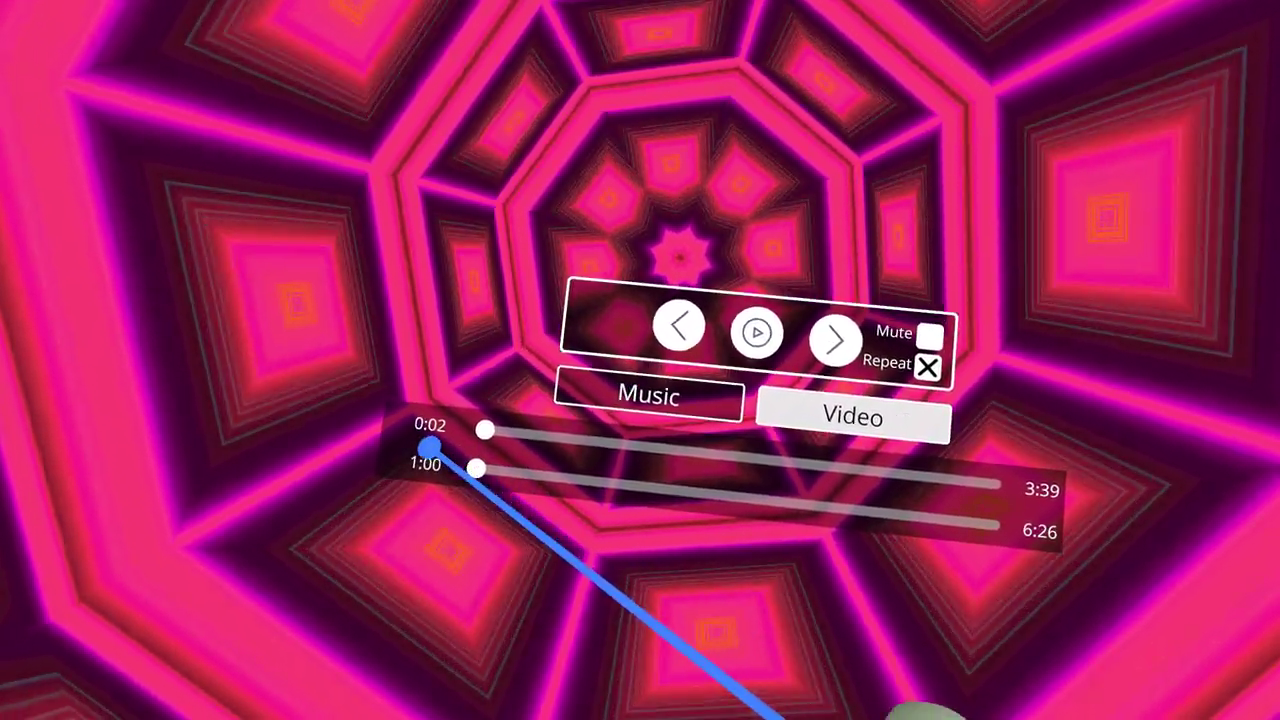
pyautogui.click(685, 370)
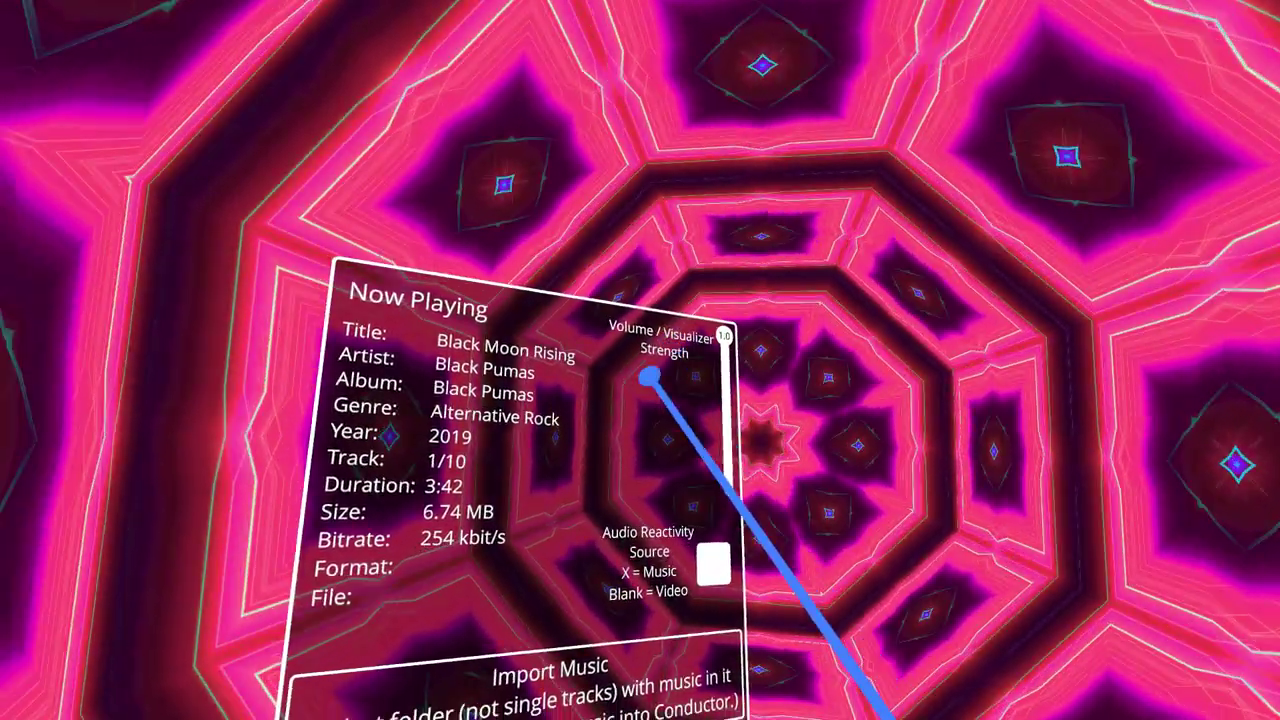
# - Drag the Volume/Visualizer Strength slider down from 1.0 for Black Moon Rising
pyautogui.moveTo(688, 368)
pyautogui.mouseDown()
pyautogui.moveTo(748, 425)
pyautogui.moveTo(760, 412)
pyautogui.mouseUp()
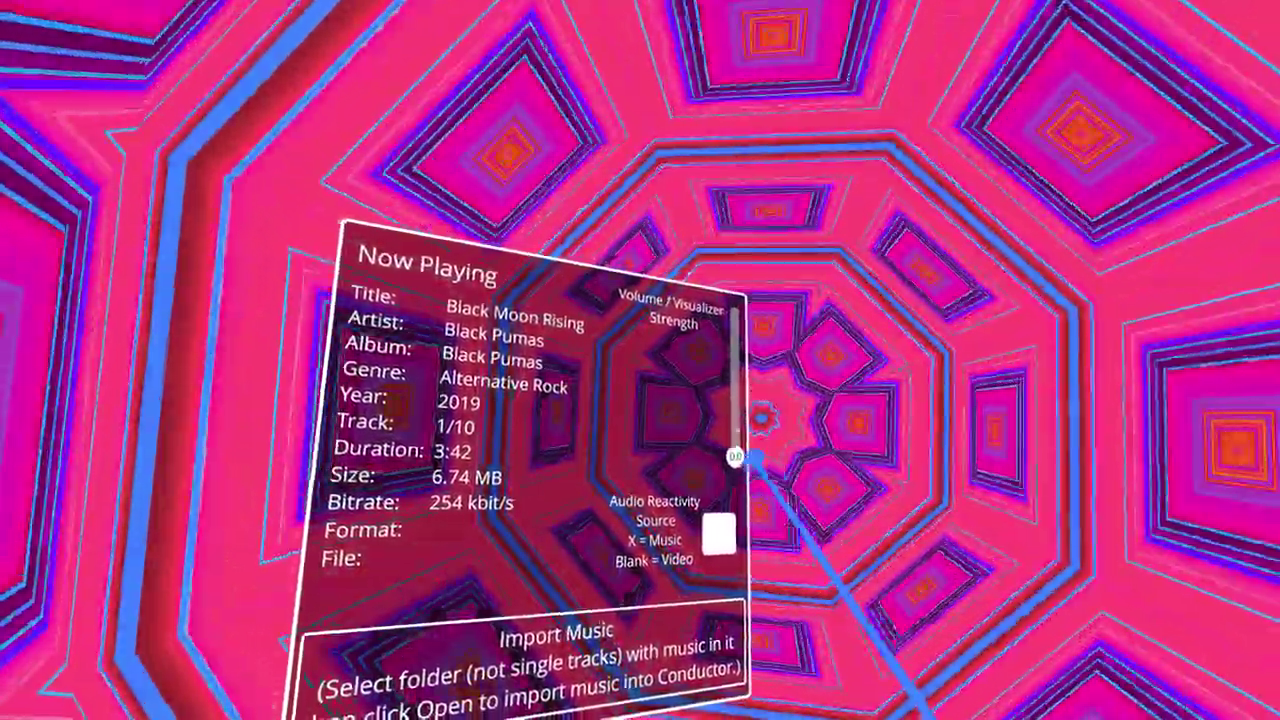
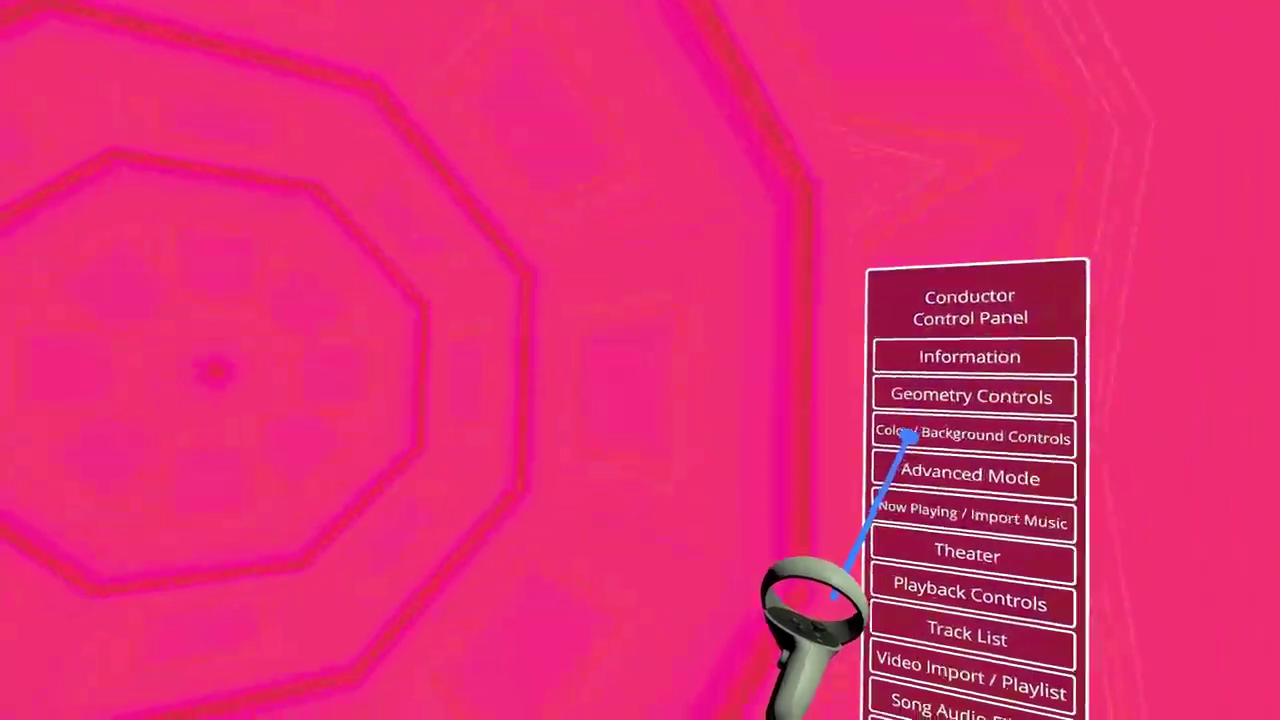
# - Open the Now Playing / Import Music panel to show Black Moon Rising by Black Pumas
pyautogui.click(890, 485)
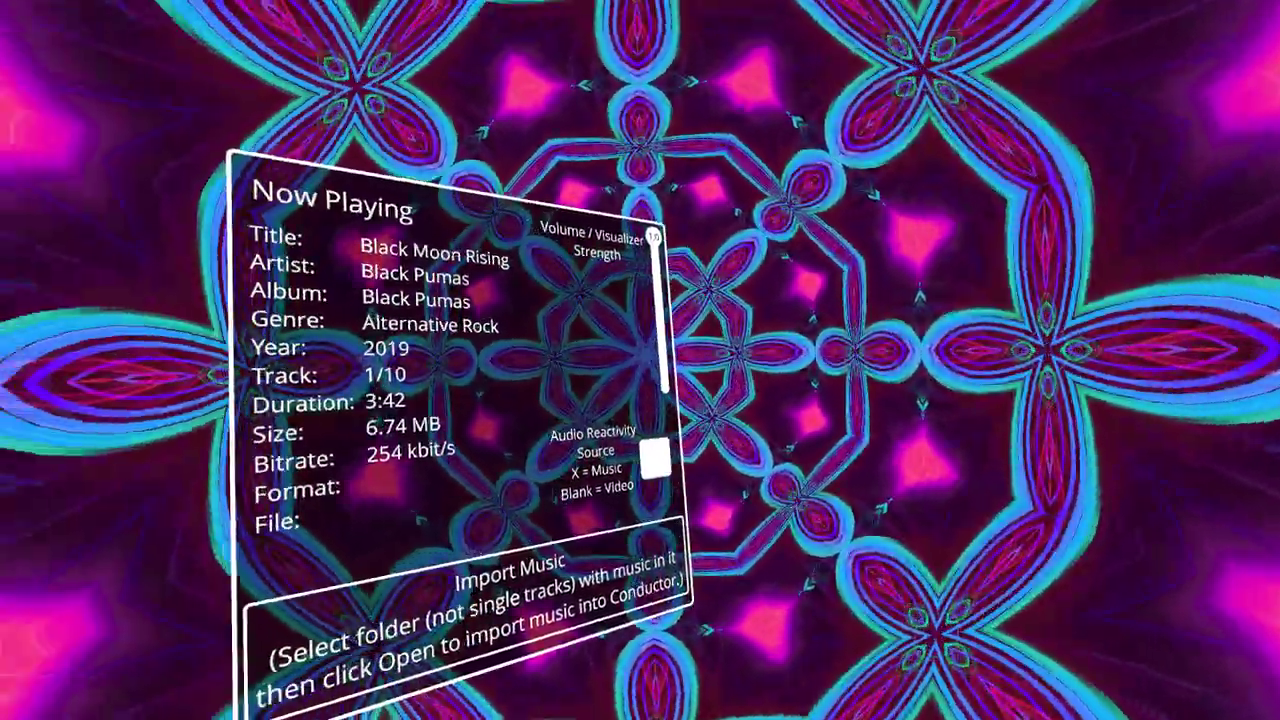